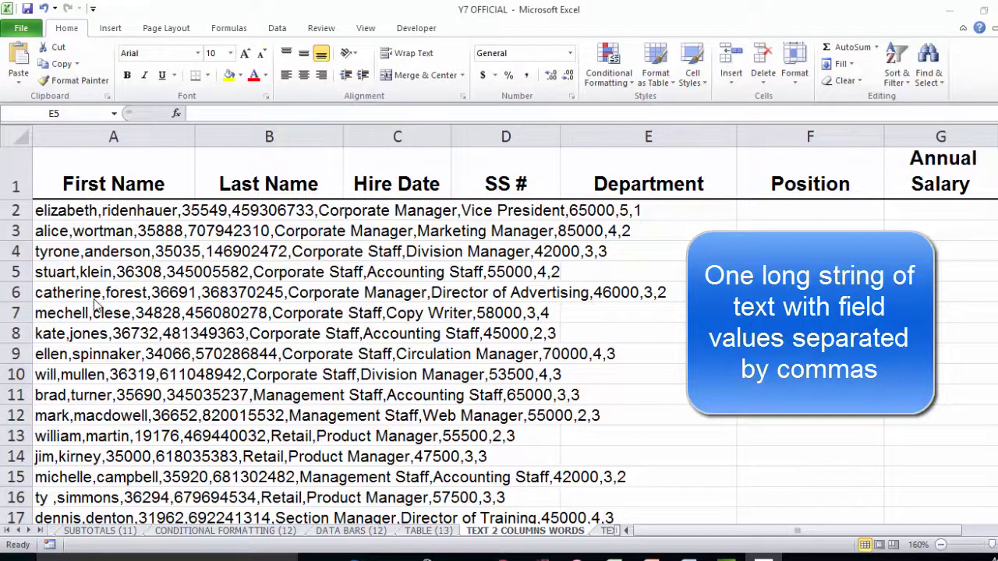
Split the records in column A from A2 down with Text to Columns, as delimited data separated by comma only, without tab.
left_click(103, 211)
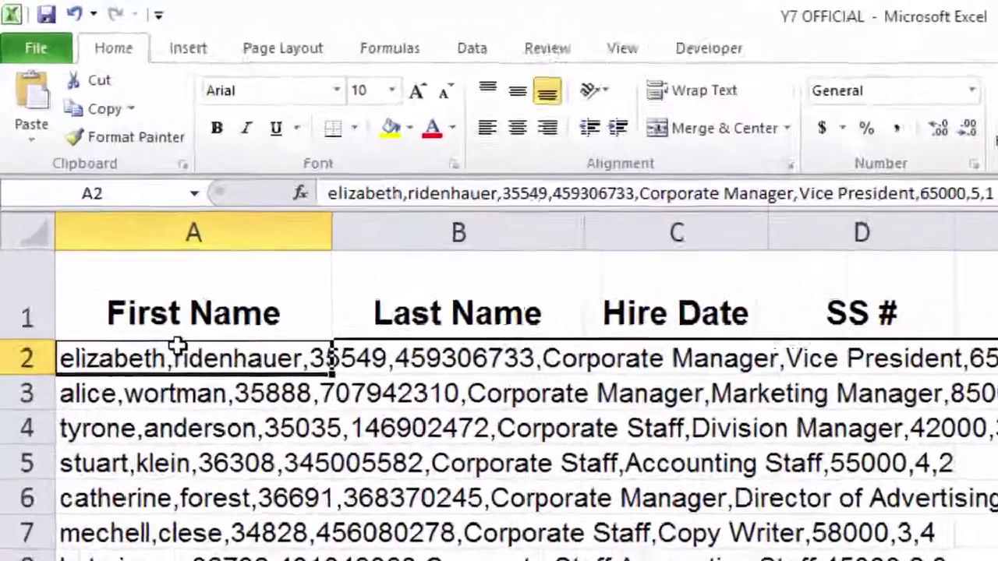
key("ctrl+shift+Down")
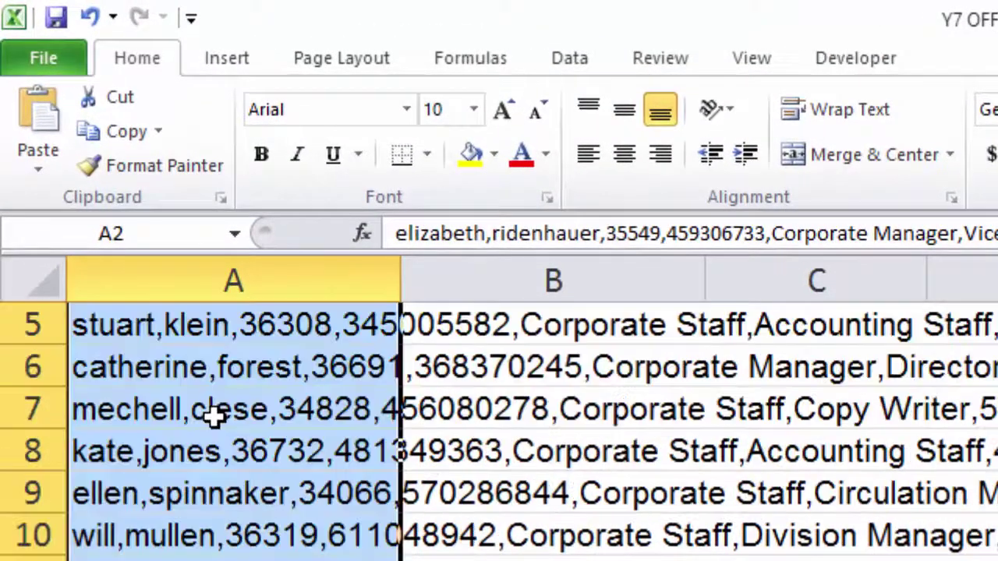
scroll(214, 419, "up", 2)
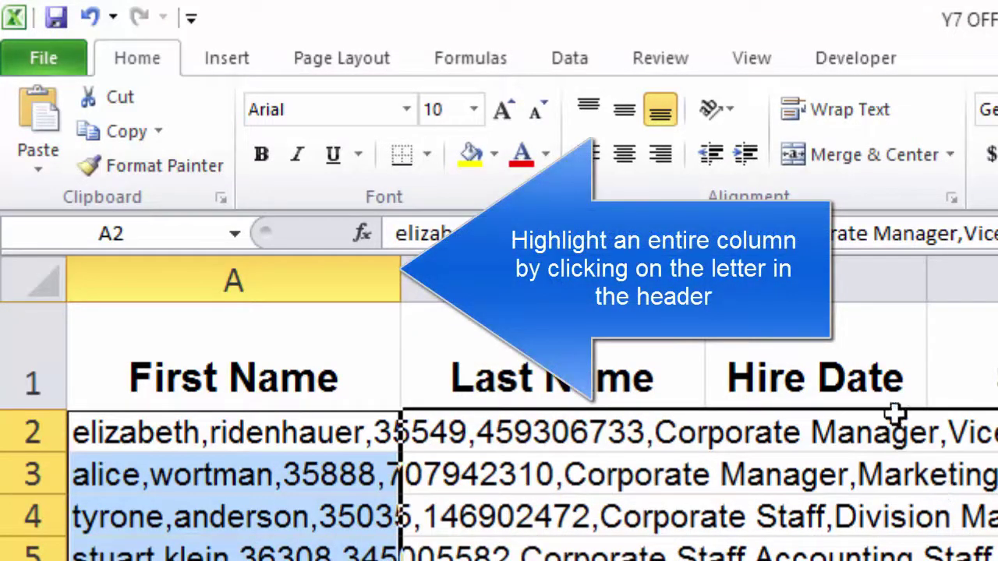
left_click(567, 61)
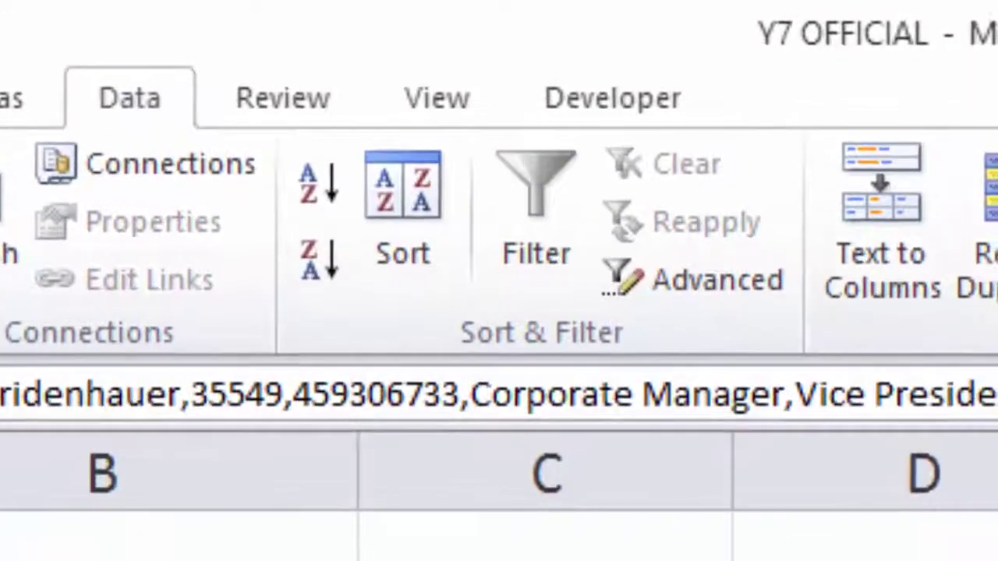
left_click(916, 254)
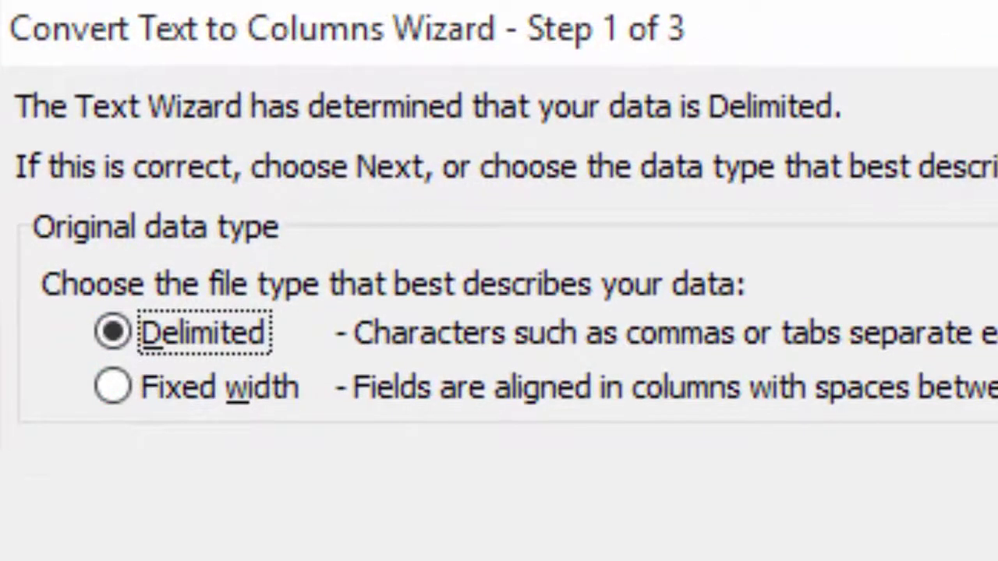
key("Return")
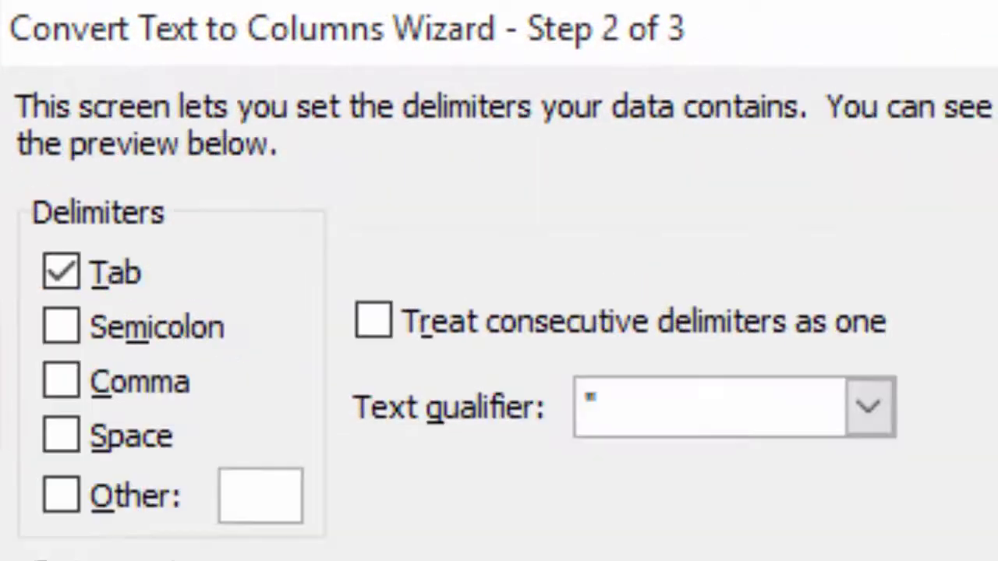
left_click(63, 272)
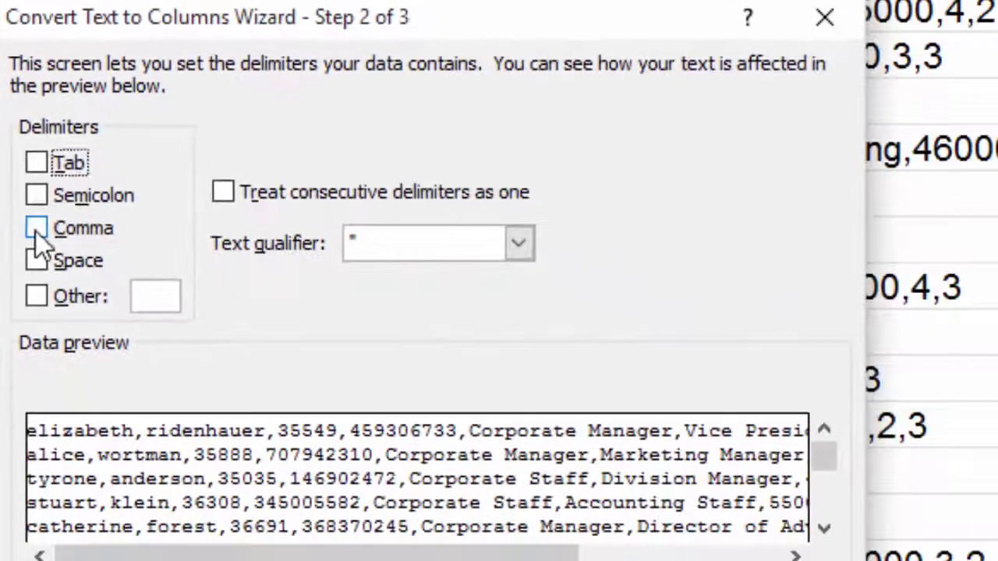
left_click(60, 387)
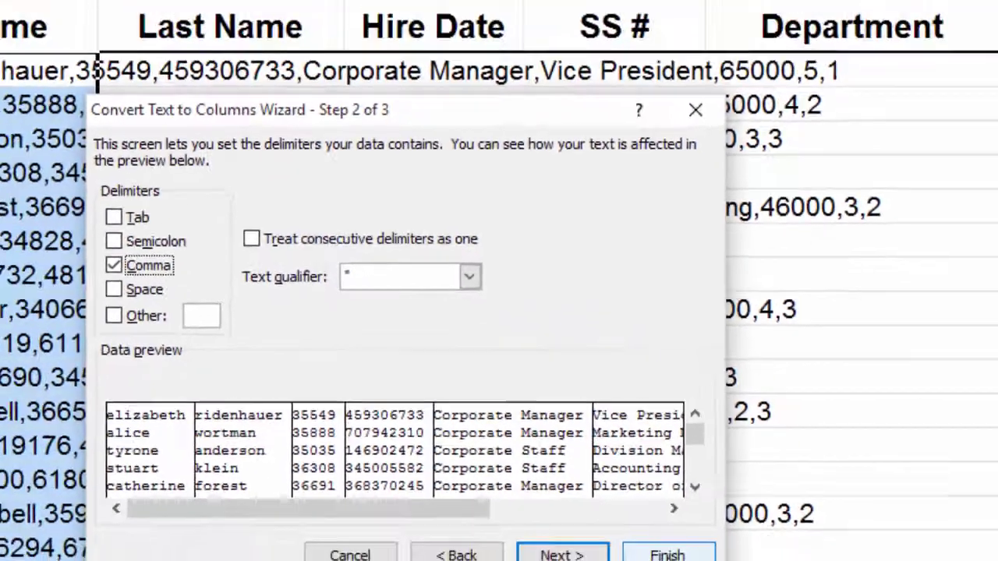
left_click(668, 553)
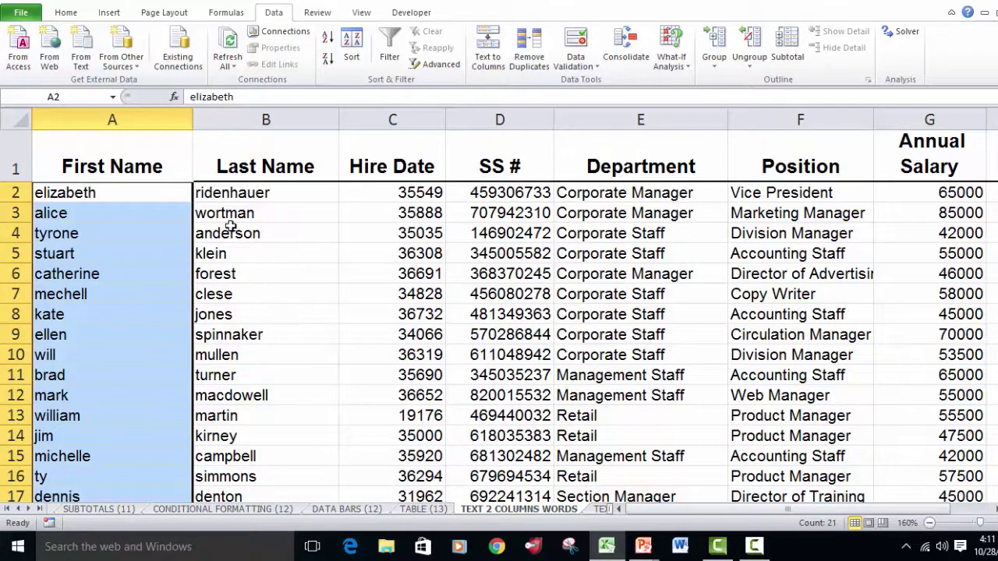
AutoFit the widths of columns A through I to their contents.
left_click_drag(114, 118, 842, 124)
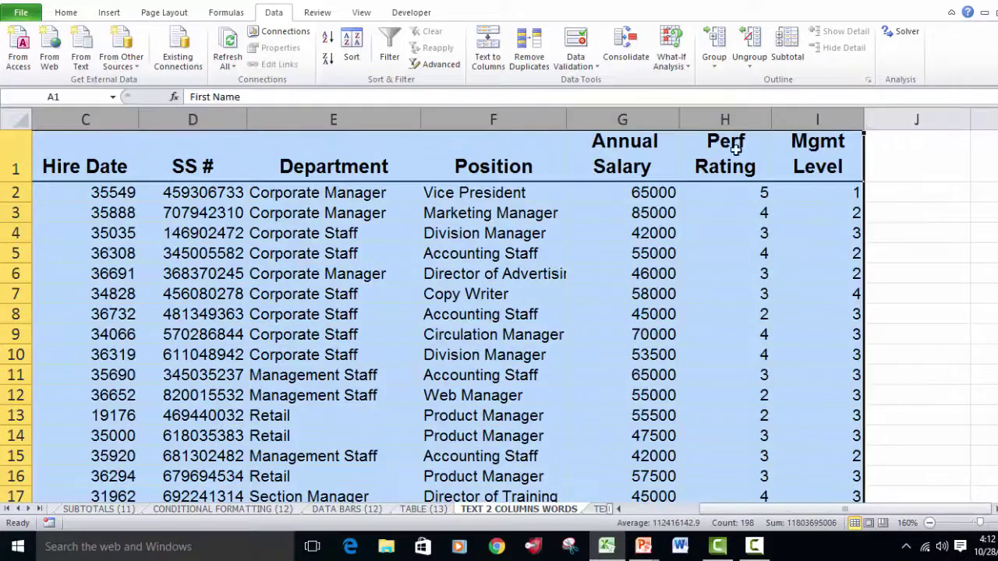
double_click(679, 119)
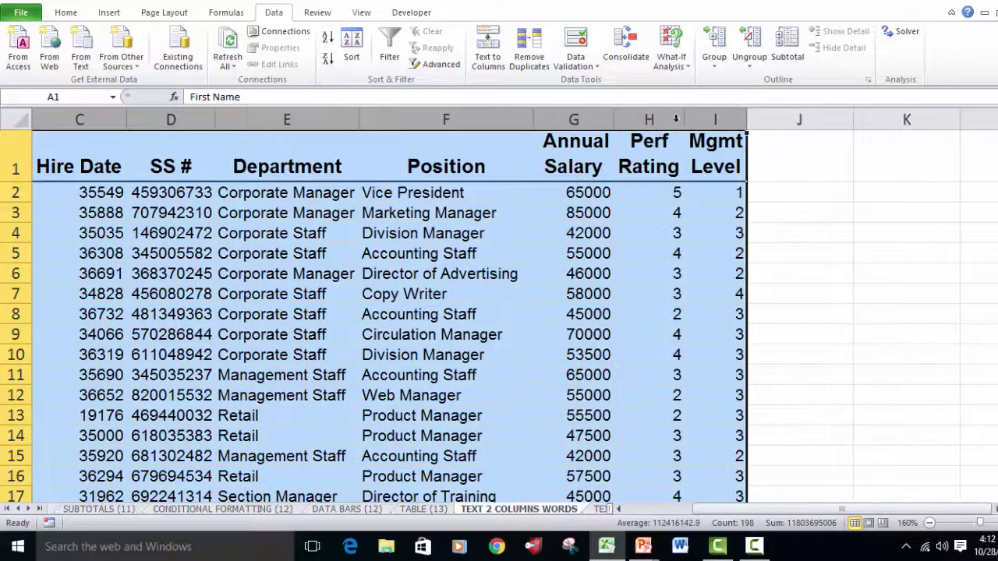
left_click_drag(721, 511, 666, 511)
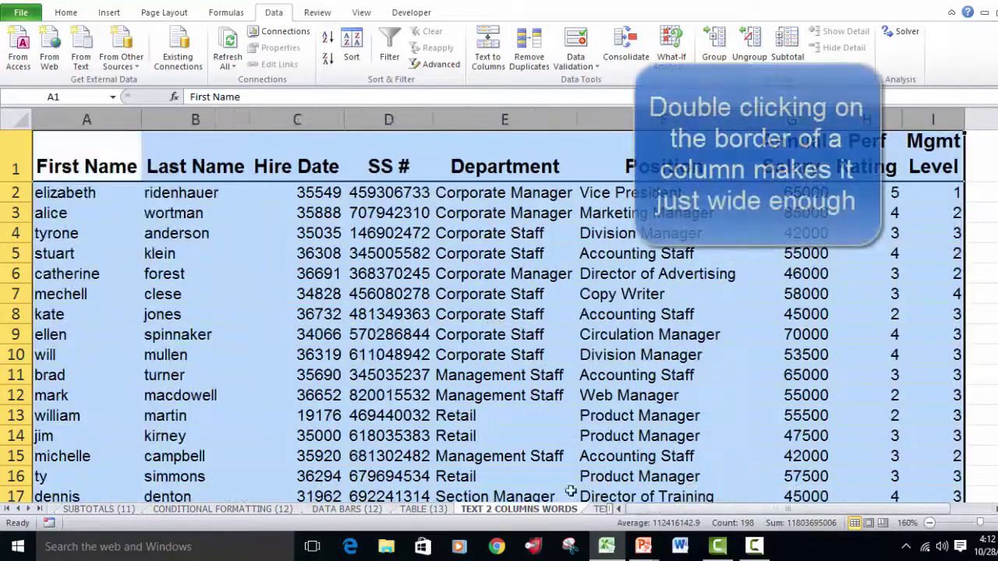
left_click(162, 286)
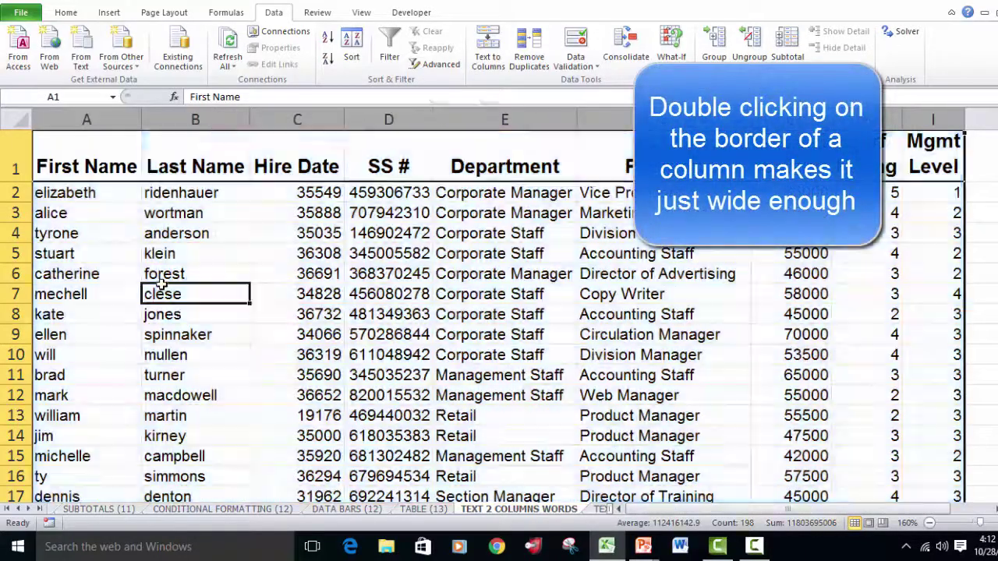
Format all the Hire Date values from C2 down as dates of the 3/14/01 type.
left_click(303, 192)
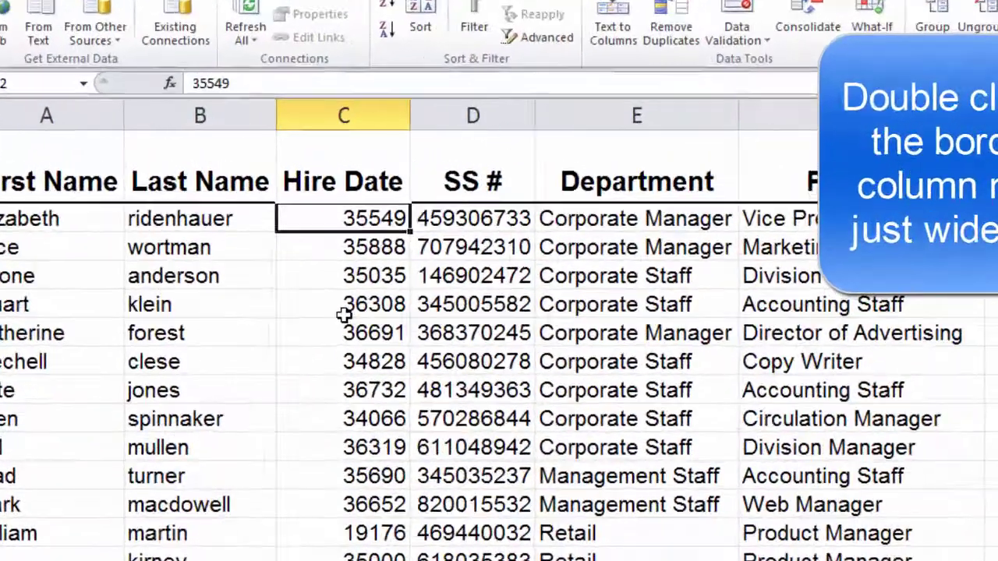
key("ctrl+shift+Down")
scroll(297, 261, "up", 2)
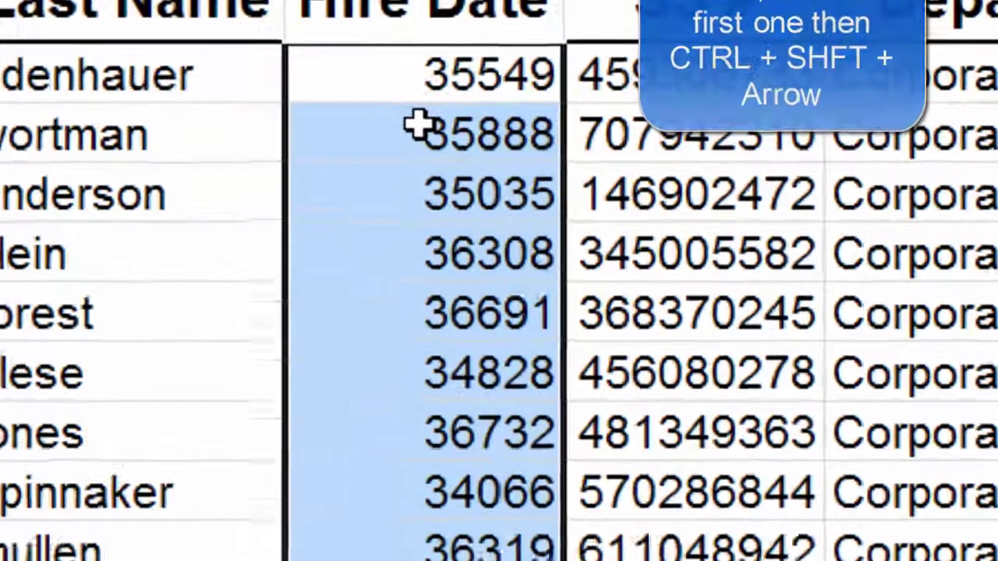
right_click(465, 333)
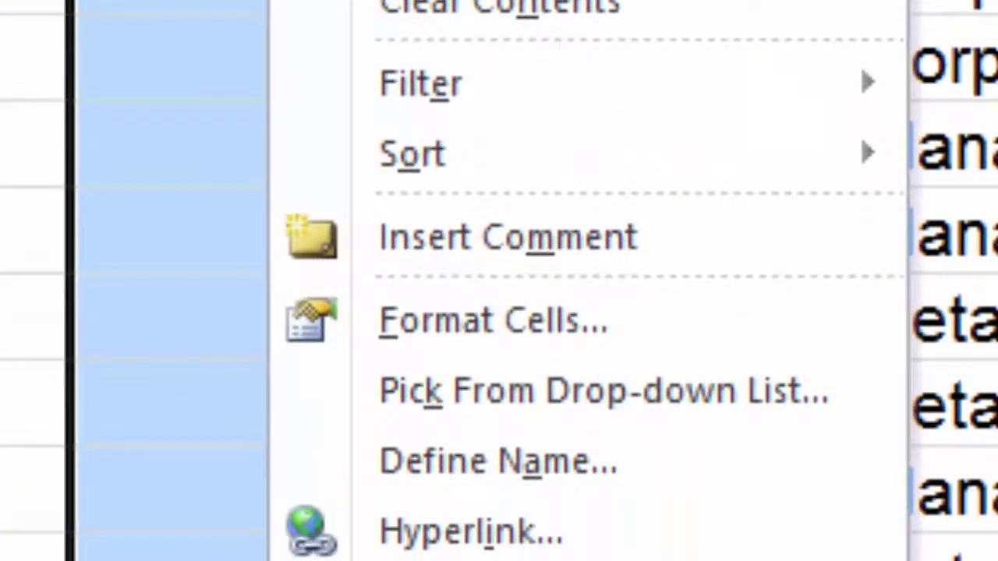
left_click(555, 327)
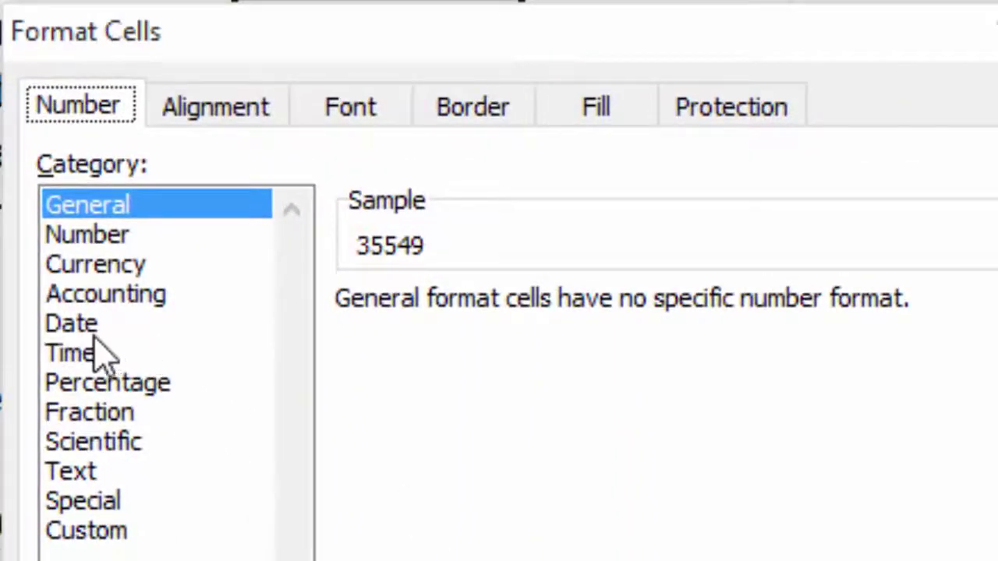
left_click(73, 326)
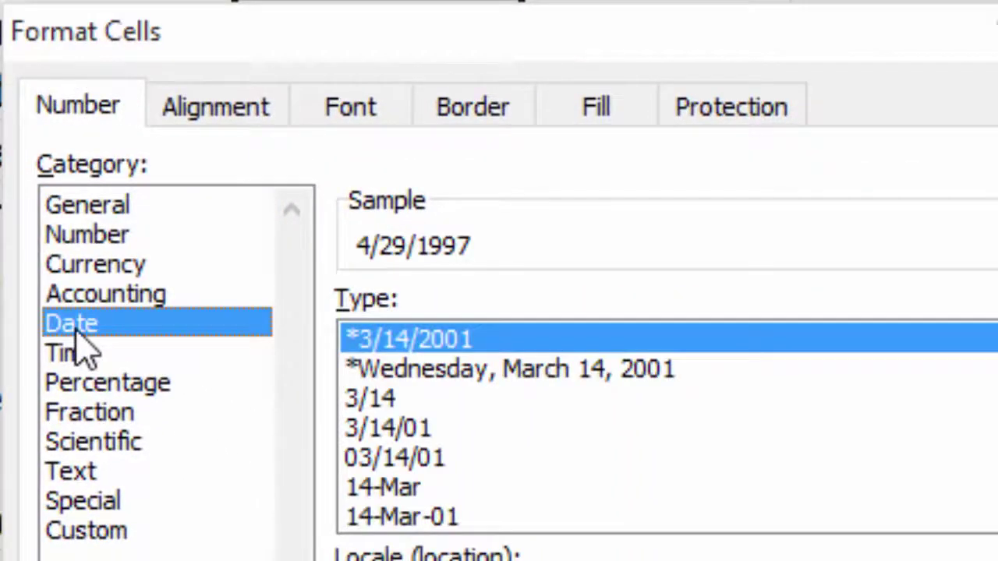
left_click(395, 430)
key("Return")
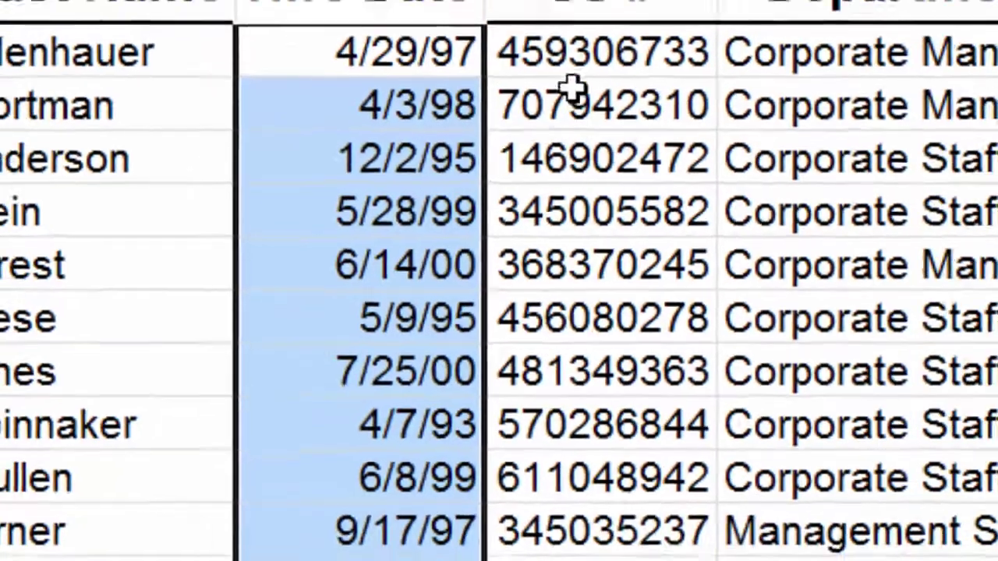
Format all the SS # values from D2 down with the Special format Social Security Number.
left_click(577, 59)
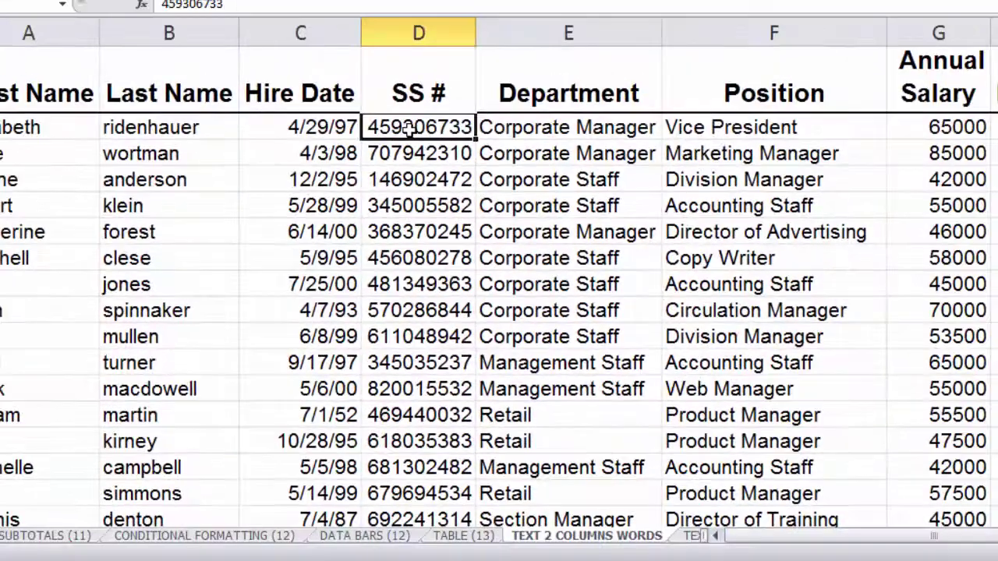
key("ctrl+shift+Down")
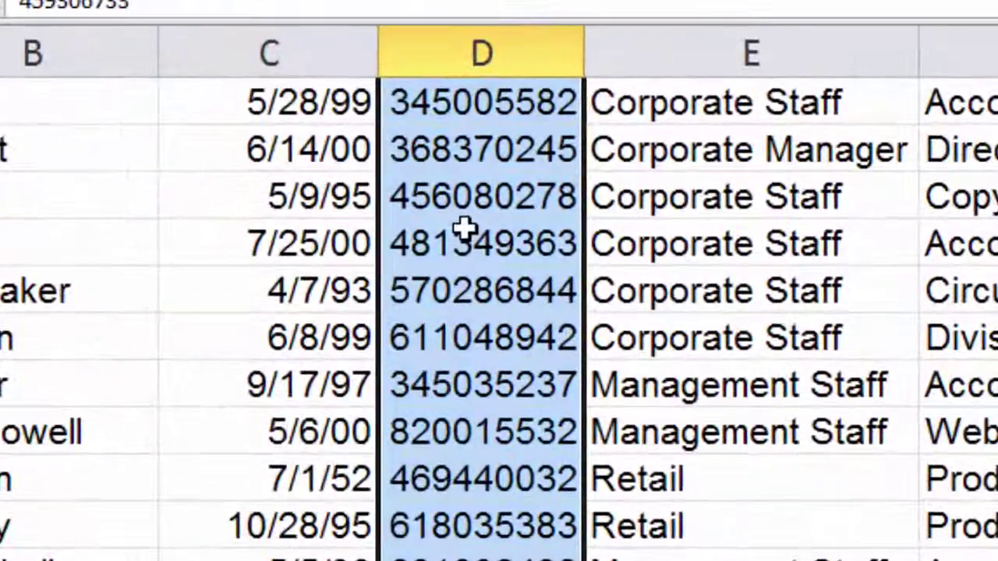
scroll(407, 283, "up", 2)
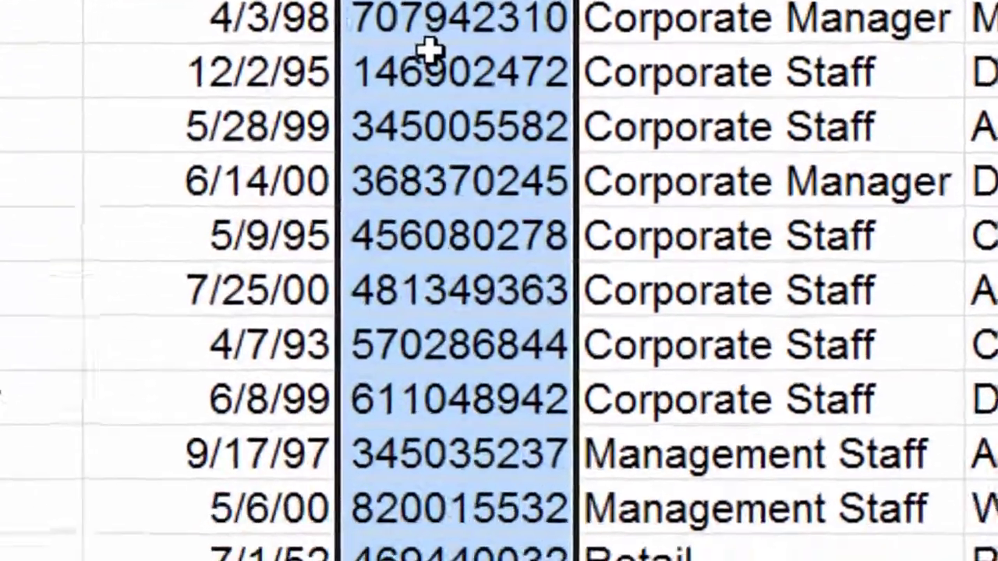
right_click(456, 296)
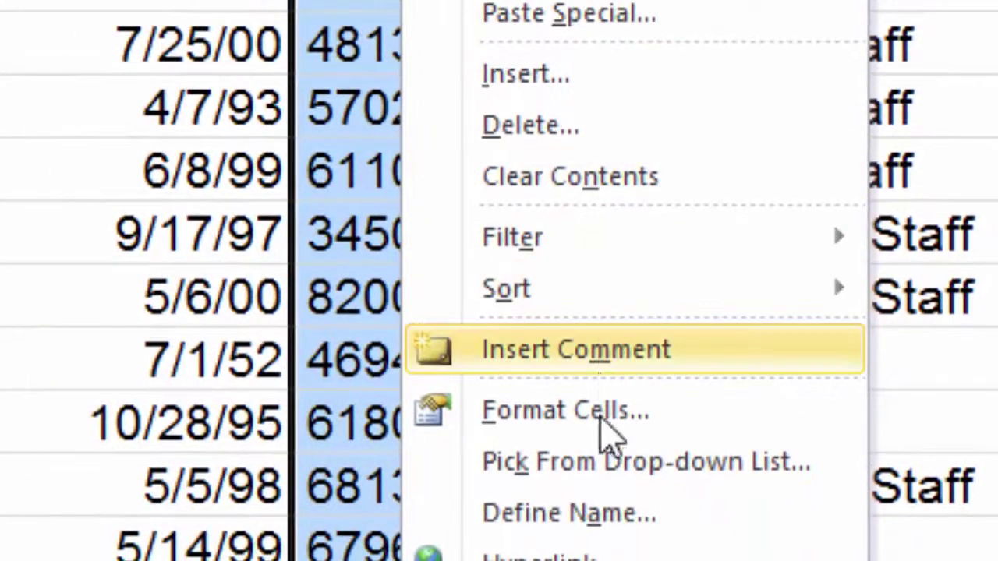
left_click(601, 425)
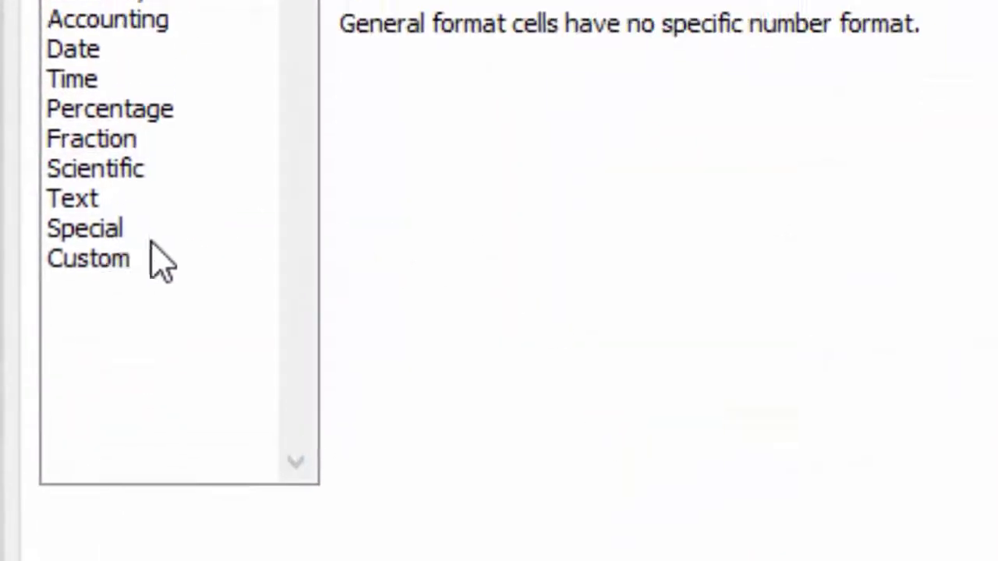
left_click(92, 229)
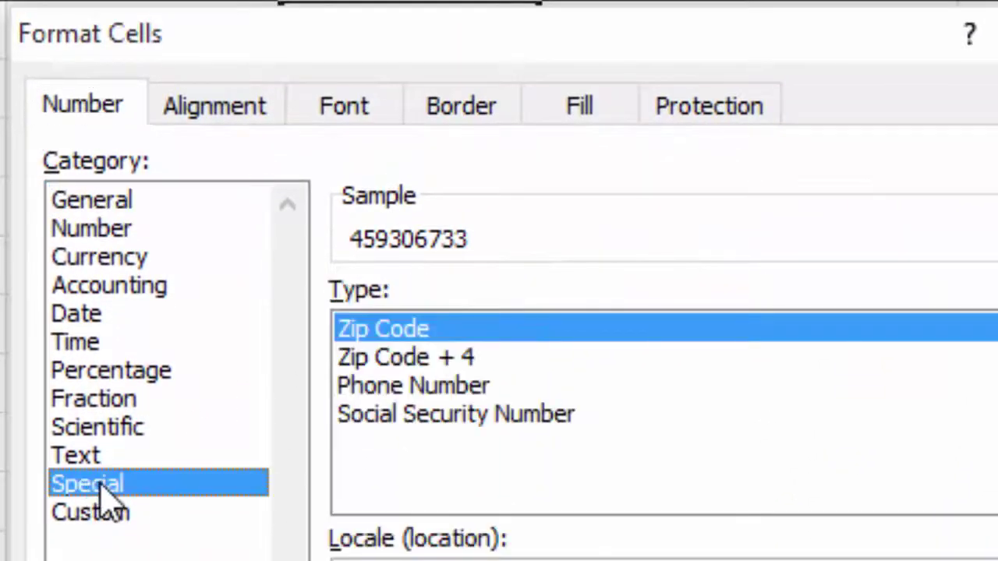
left_click(477, 418)
key("Return")
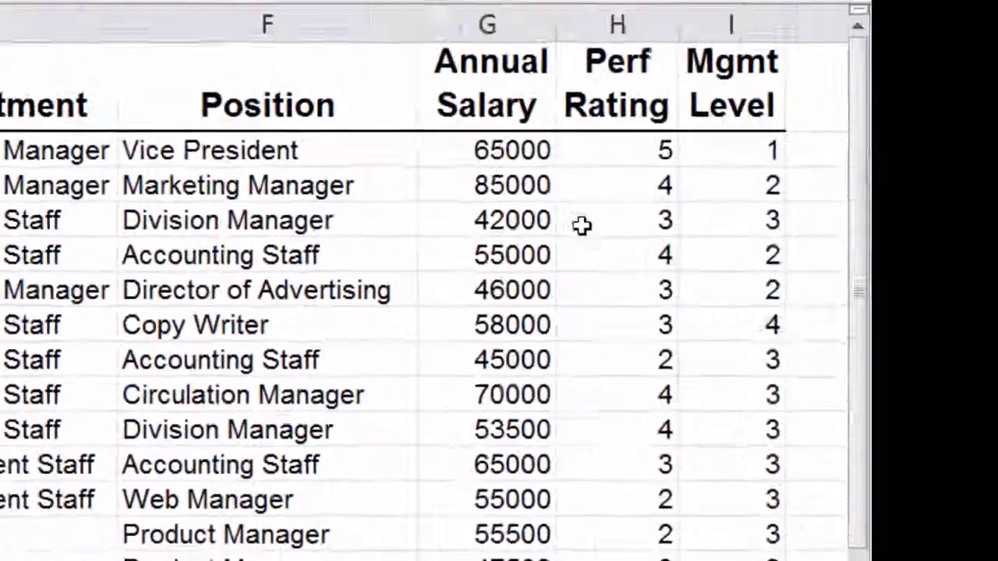
Apply the Accounting number format to all Annual Salary values from G2 down and remove both decimal places.
left_click(227, 181)
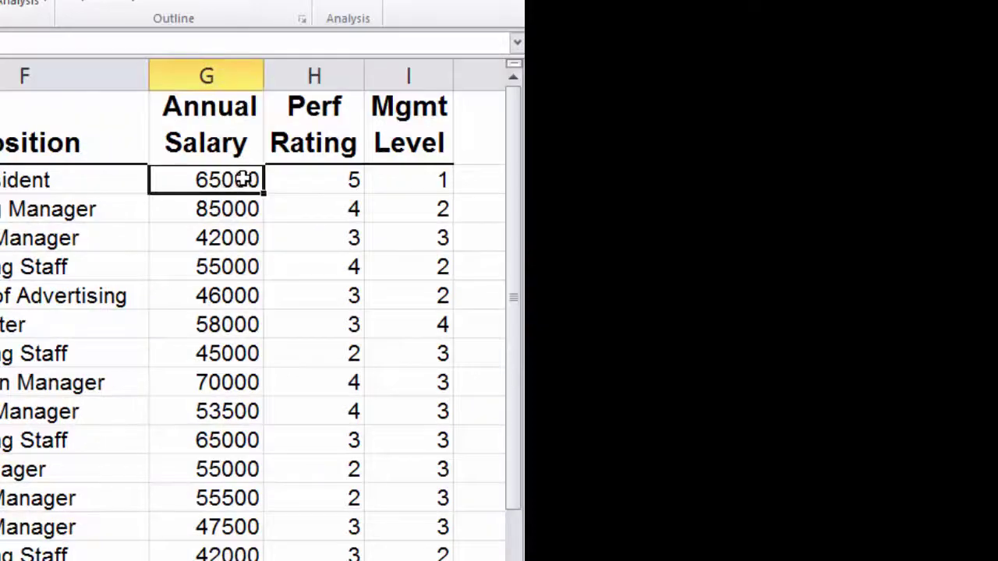
key("ctrl+shift+Down")
scroll(232, 249, "up", 2)
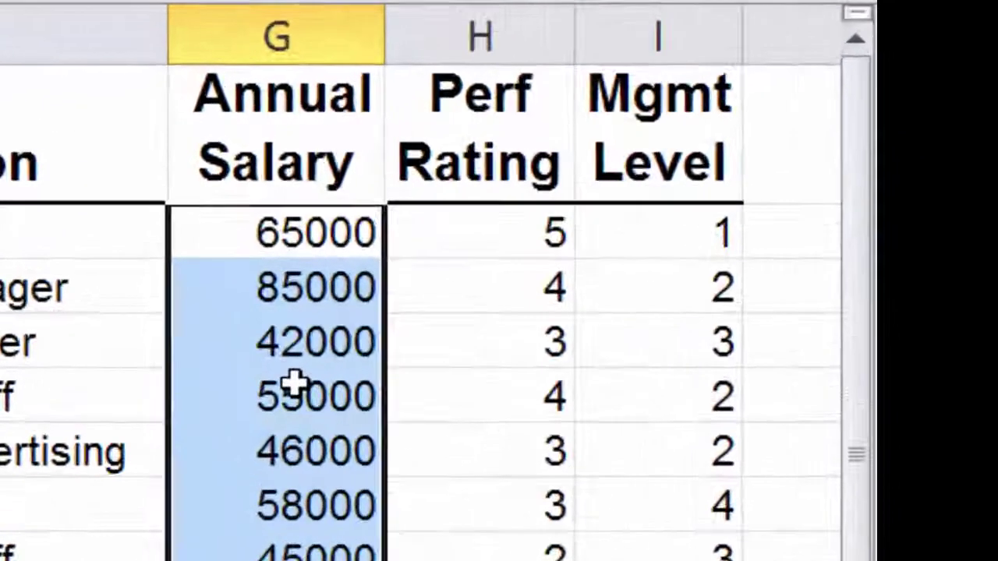
right_click(294, 382)
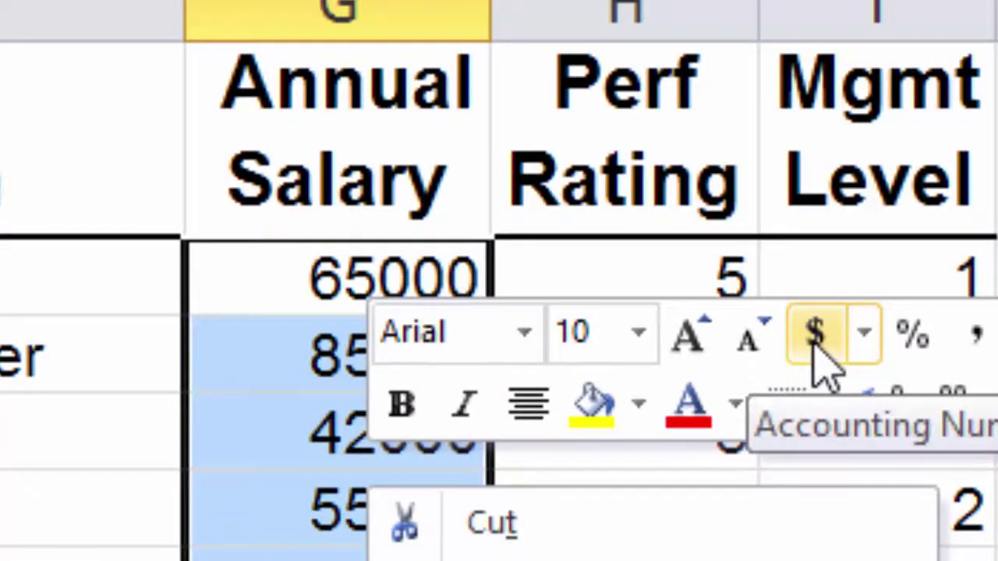
left_click(814, 343)
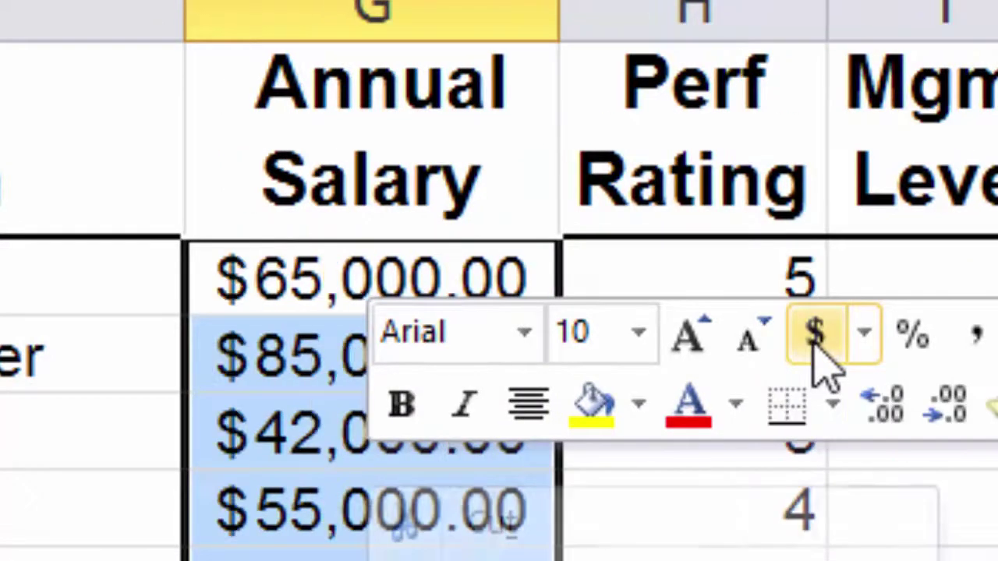
left_click(947, 413)
left_click(947, 413)
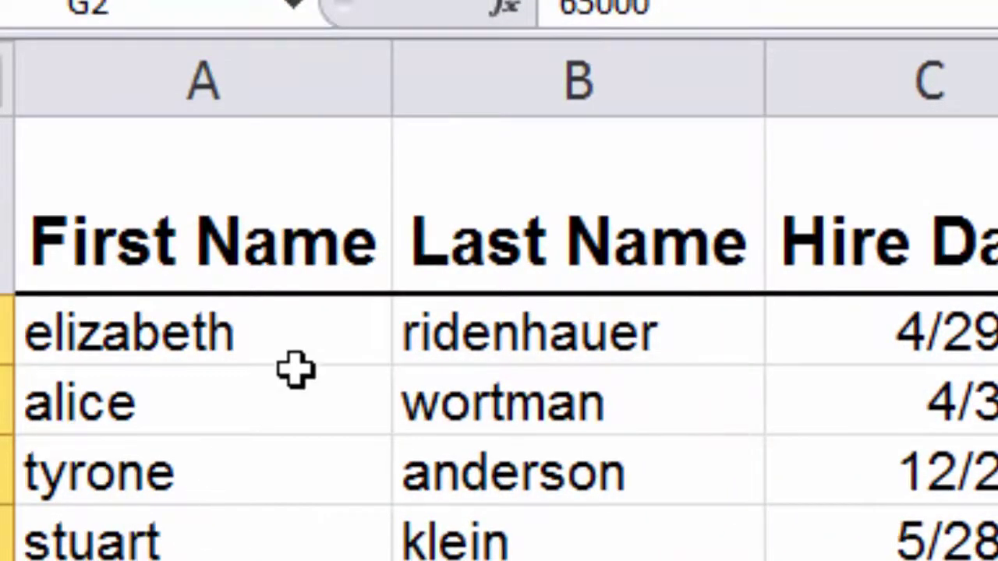
Insert two blank columns before the First Name column and widen them both equally.
left_click_drag(194, 67, 483, 70)
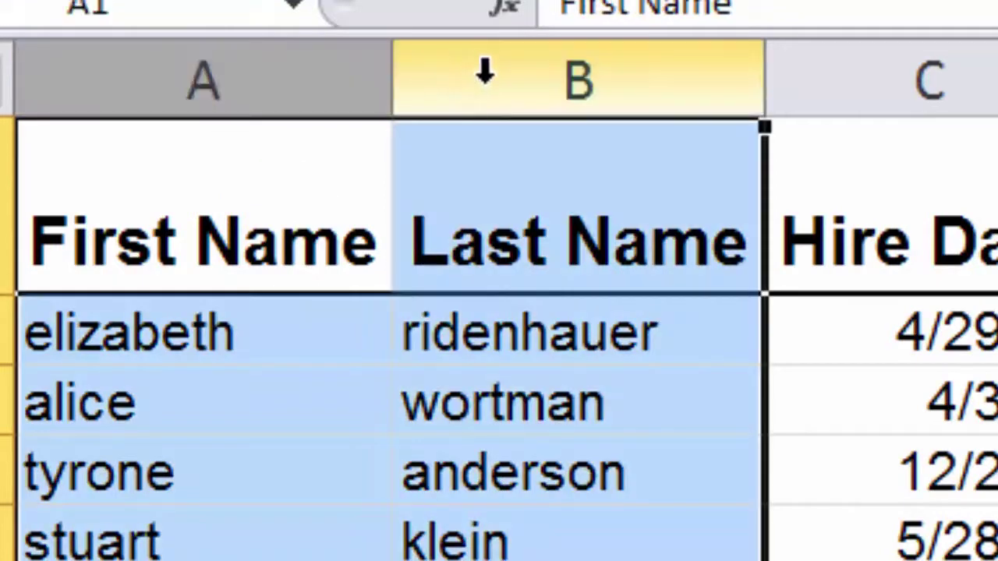
right_click(488, 86)
left_click(661, 439)
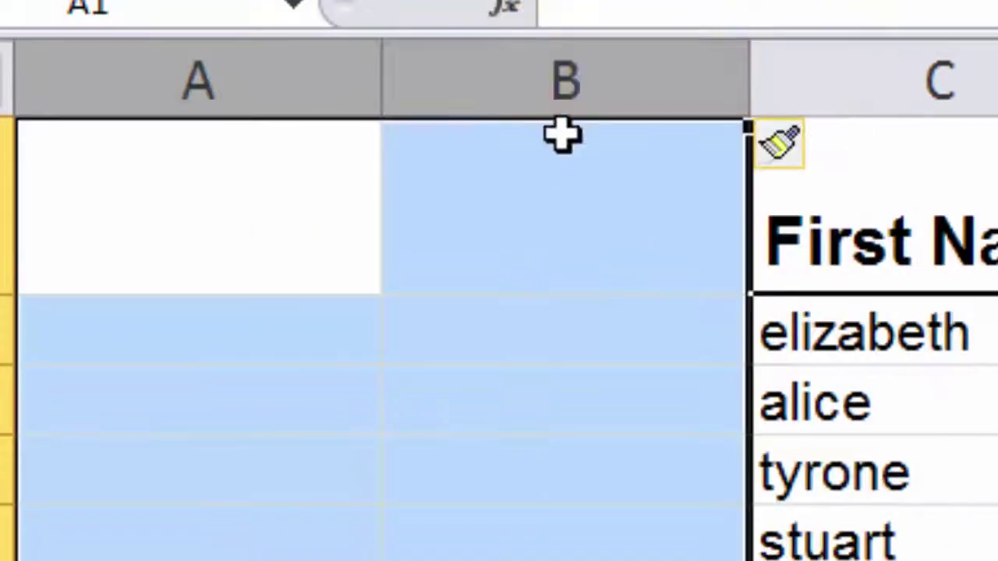
left_click_drag(749, 73, 850, 74)
Enter the formula =PROPER(C2) in cell A2 to convert the first name to proper case.
left_click(345, 311)
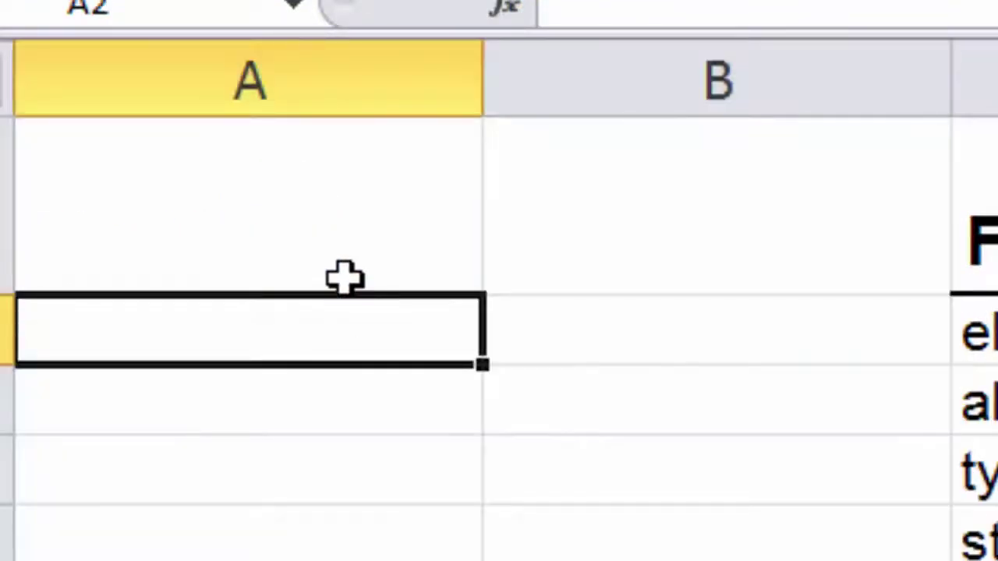
type("=proper(")
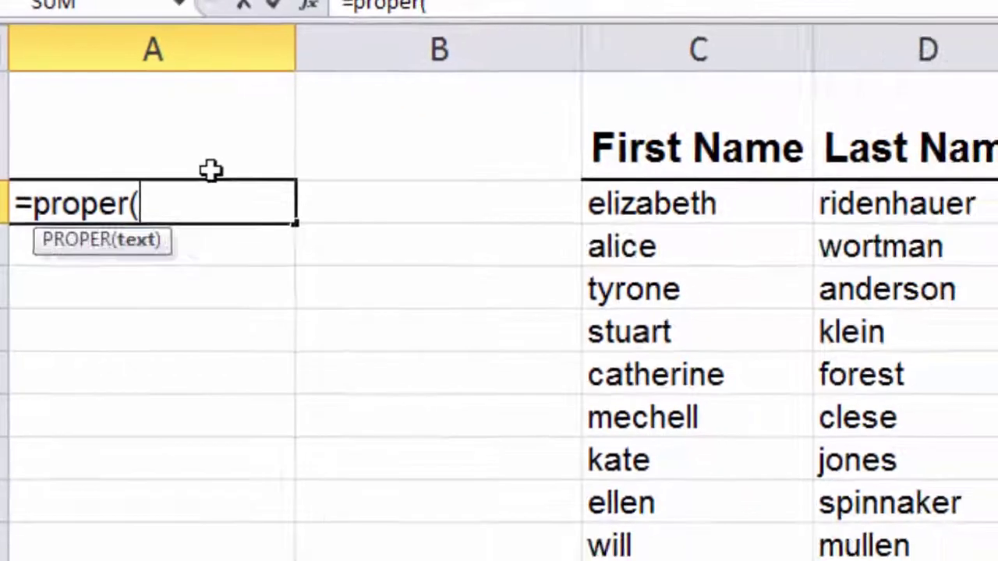
left_click(681, 190)
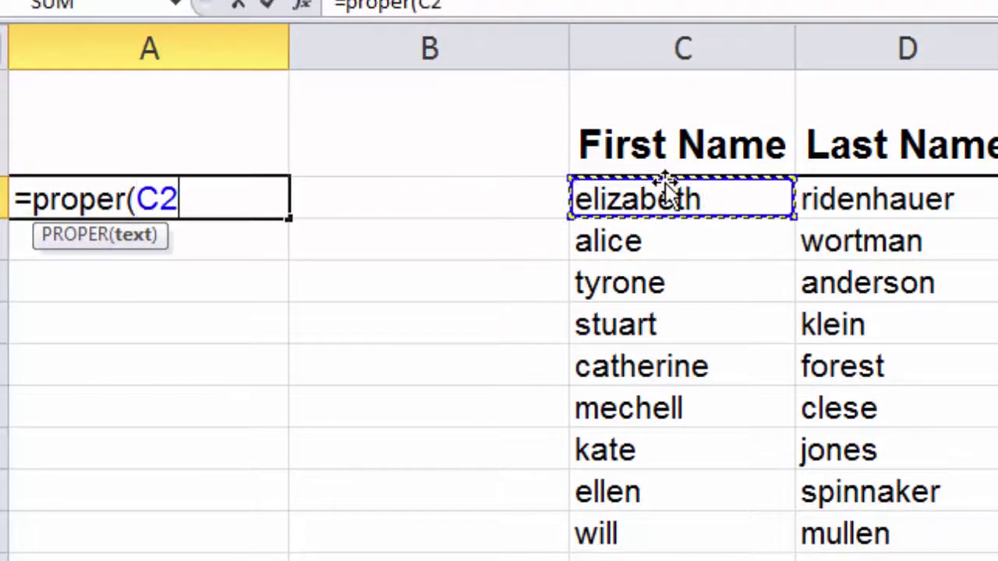
type(")")
key("Return")
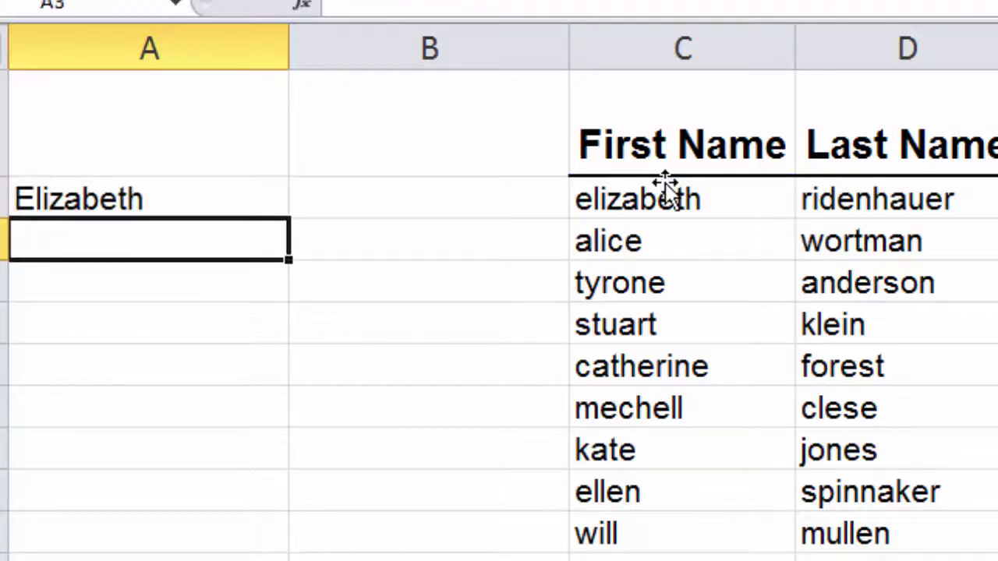
Fill the PROPER formula from A2 across to B2 and down both columns to the last row of data.
left_click(171, 198)
left_click_drag(289, 219, 388, 230)
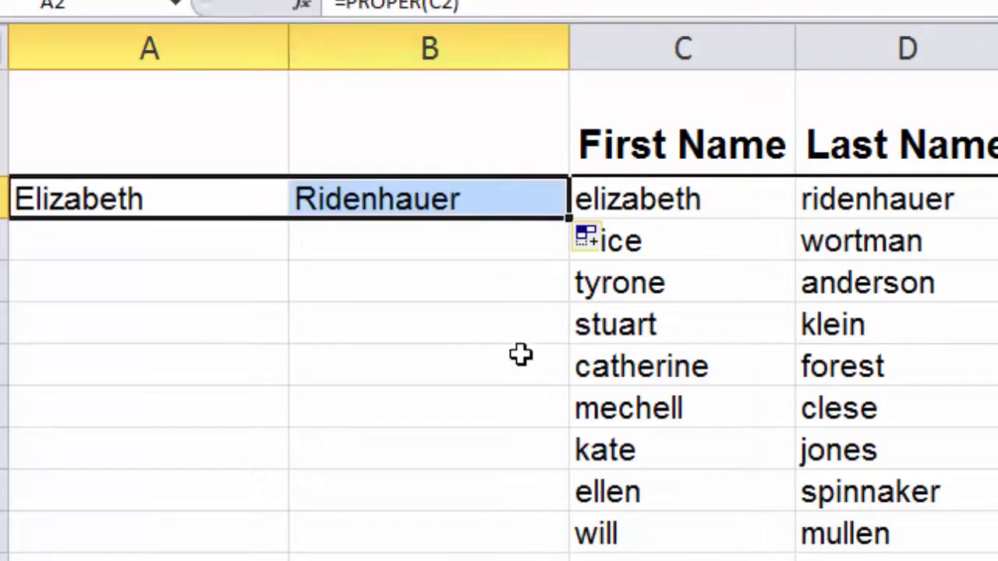
double_click(568, 219)
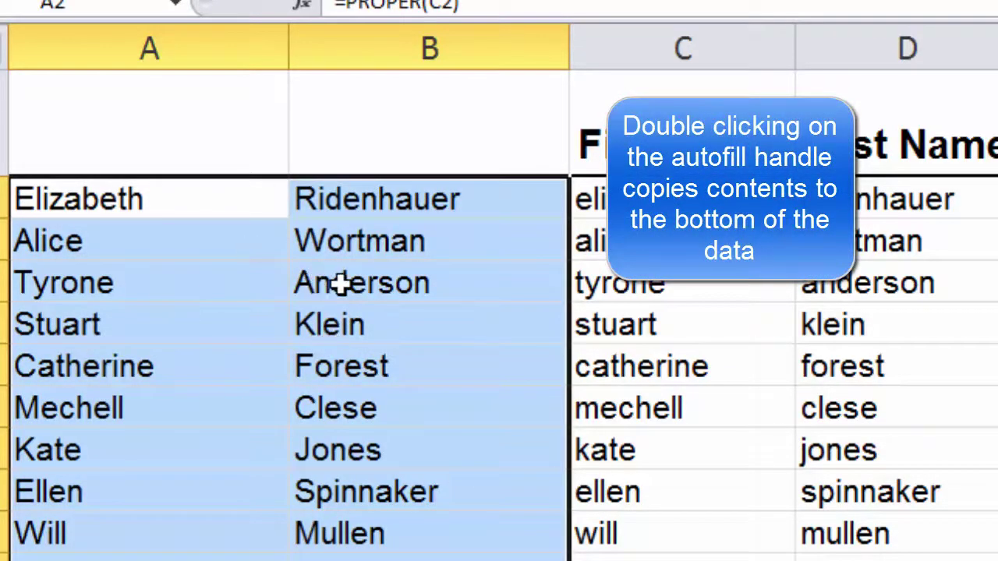
Copy the proper-case results in columns A and B and paste them as values only over the original names starting at C2.
key("ctrl+c")
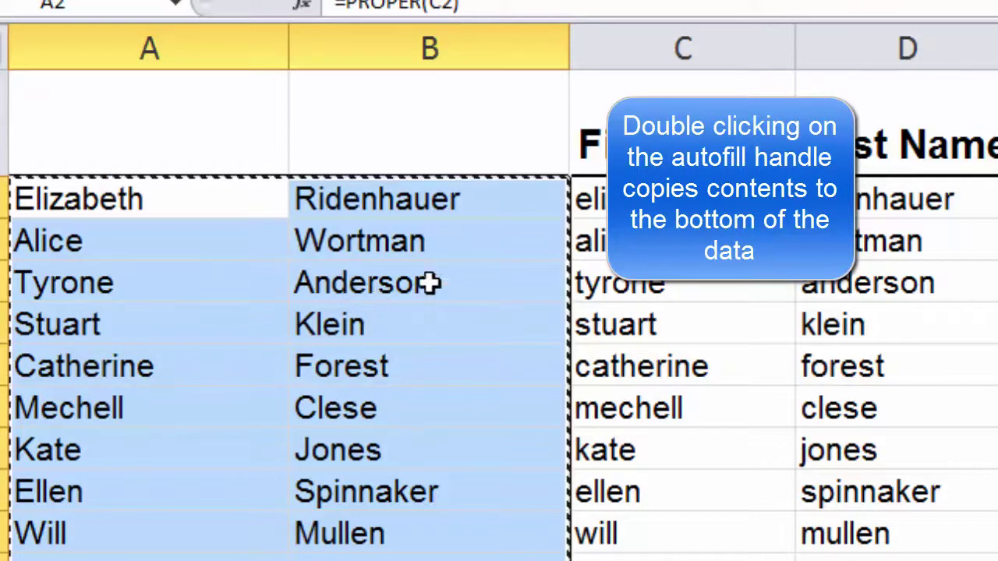
left_click(624, 200)
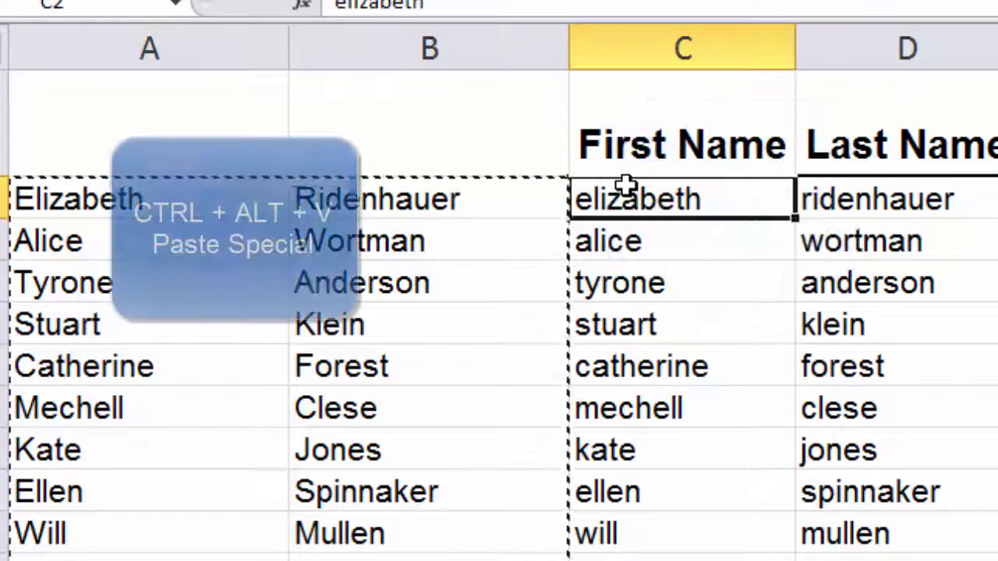
key("ctrl+alt+v")
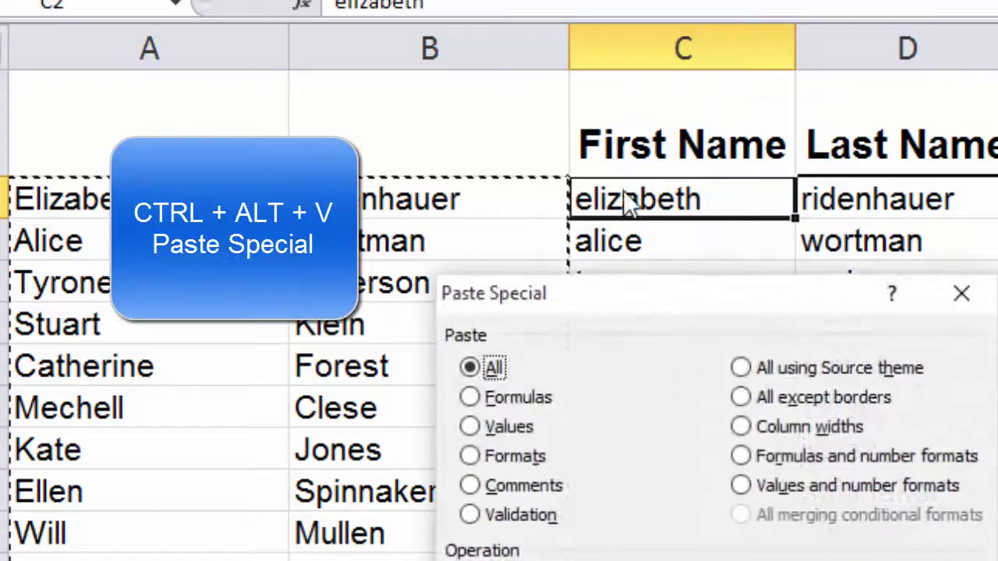
left_click(470, 427)
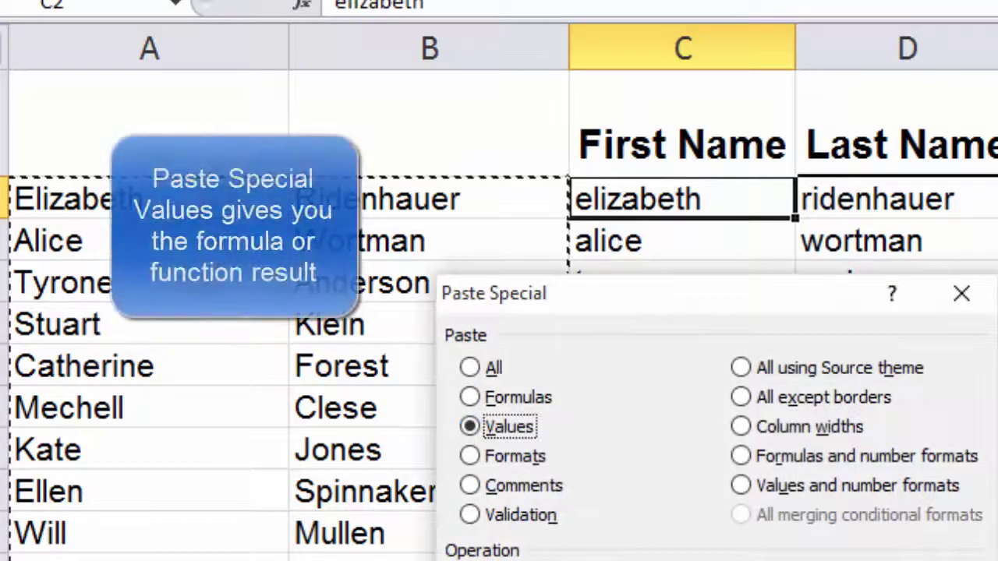
key("Return")
left_click(783, 417)
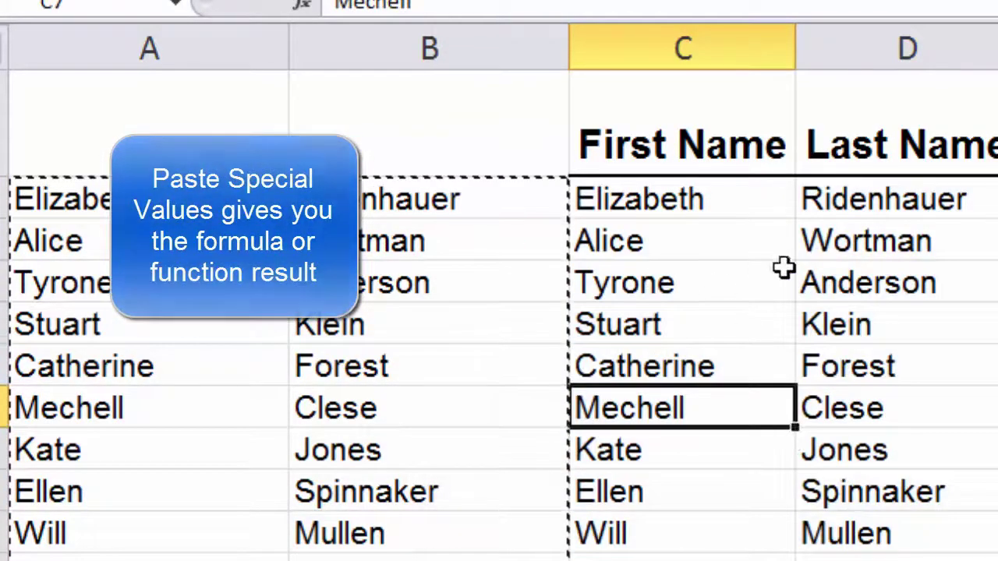
Delete the helper columns A and B that hold the PROPER formulas.
left_click_drag(193, 31, 408, 33)
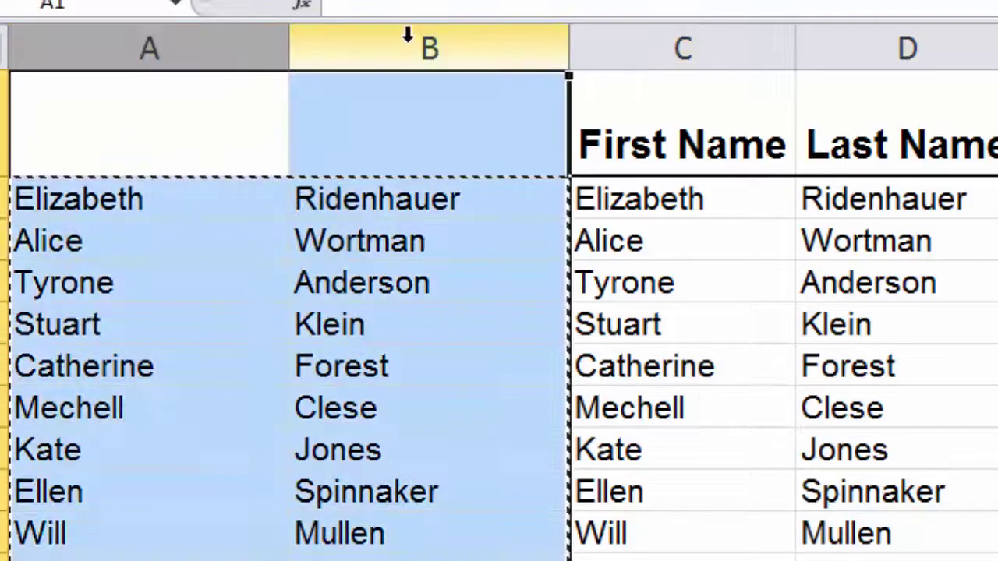
right_click(410, 39)
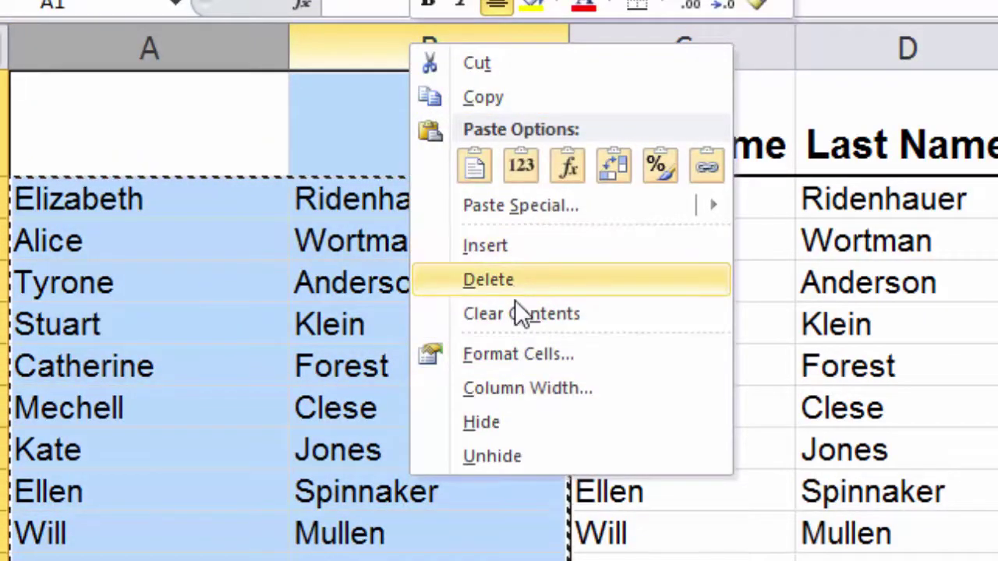
left_click(499, 281)
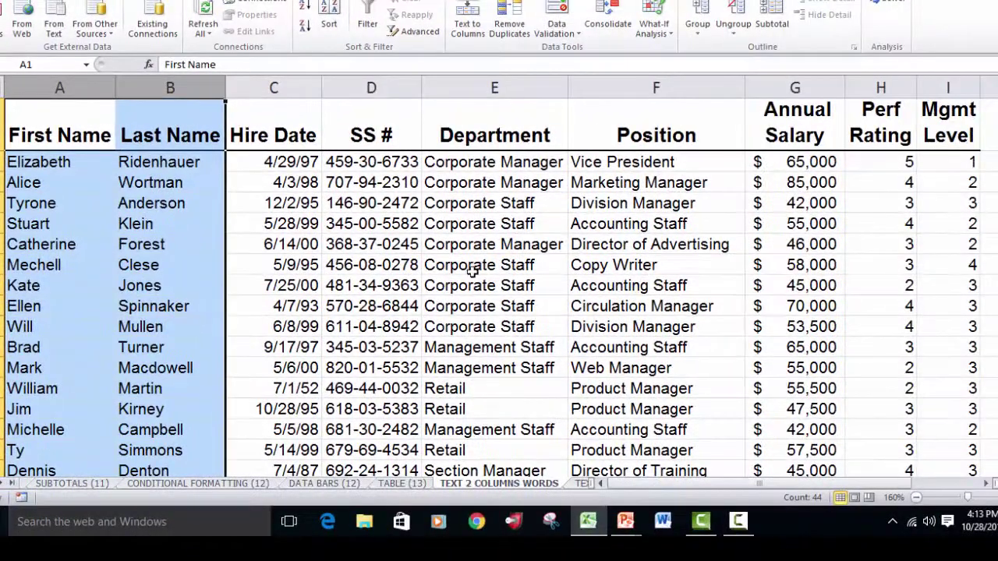
left_click(473, 268)
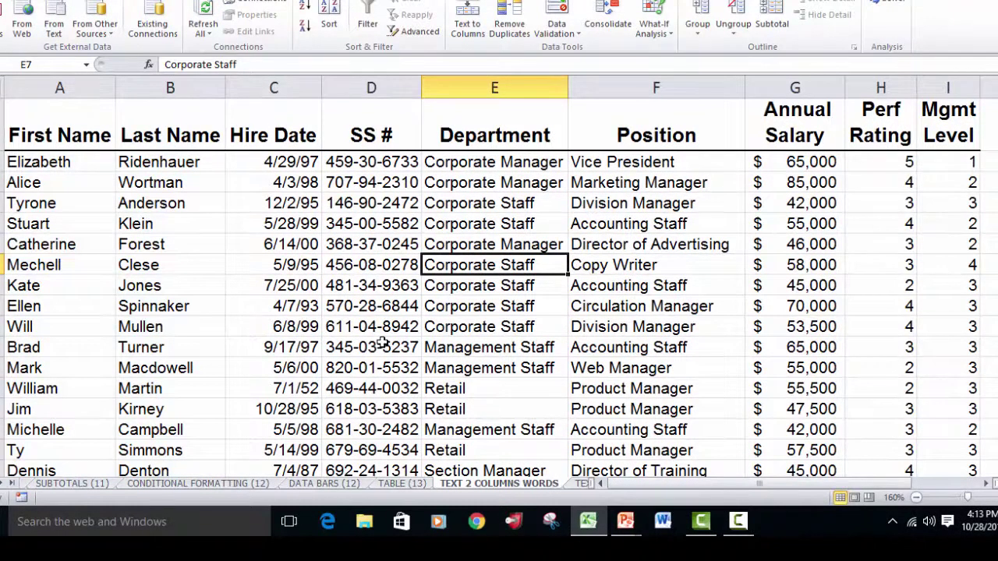